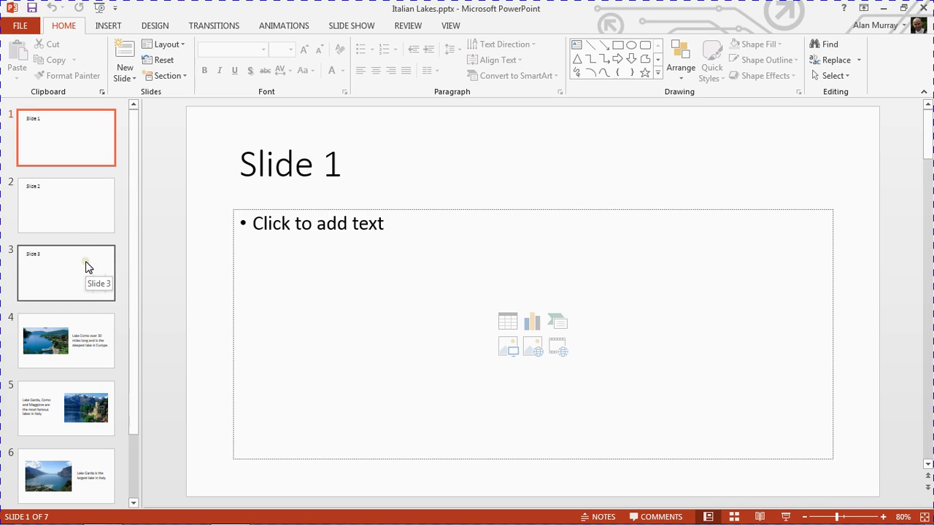
- Review the presentation's slides, from the numbered placeholder slides to the four lake photo slides, 4 through 7
{"action": "left_click", "coordinate": [79, 212]}
{"action": "left_click", "coordinate": [81, 256]}
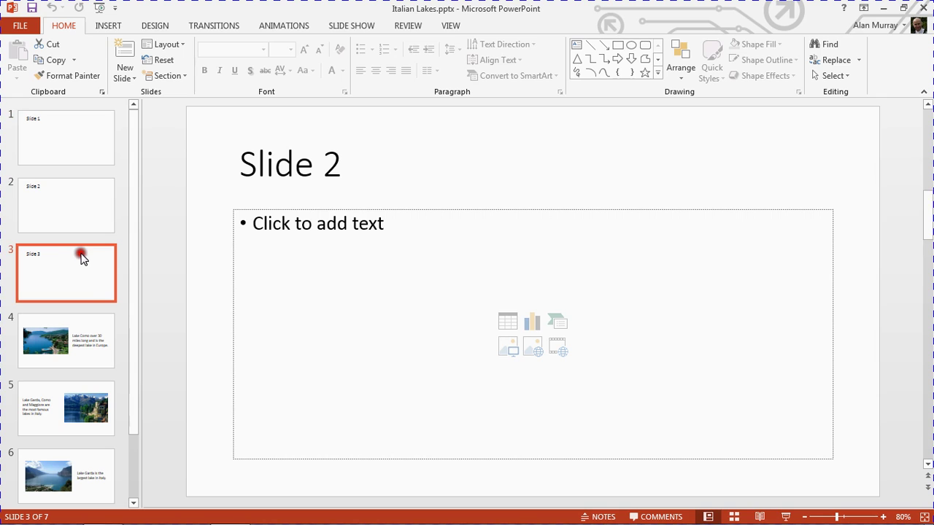
{"action": "left_click", "coordinate": [91, 343]}
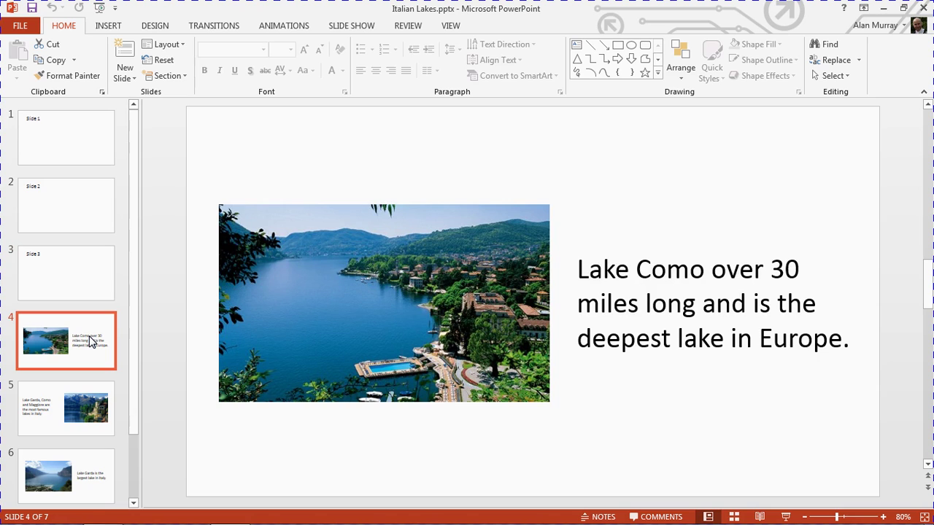
{"action": "left_click_drag", "start_coordinate": [133, 351], "coordinate": [132, 426]}
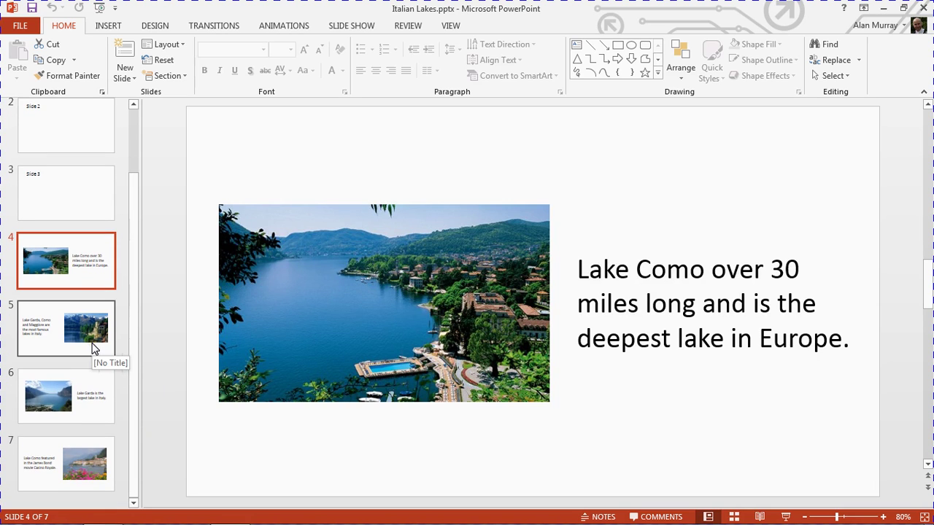
{"action": "left_click", "coordinate": [93, 347]}
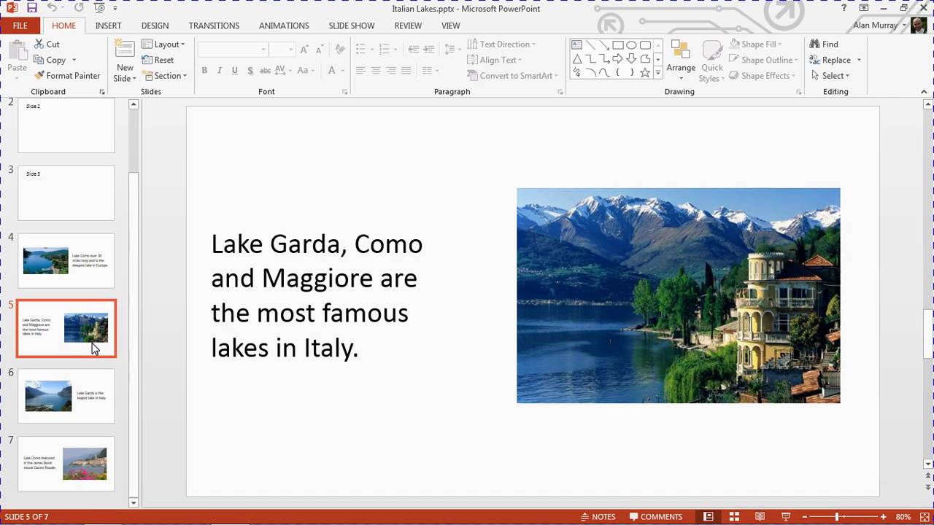
{"action": "left_click", "coordinate": [86, 405]}
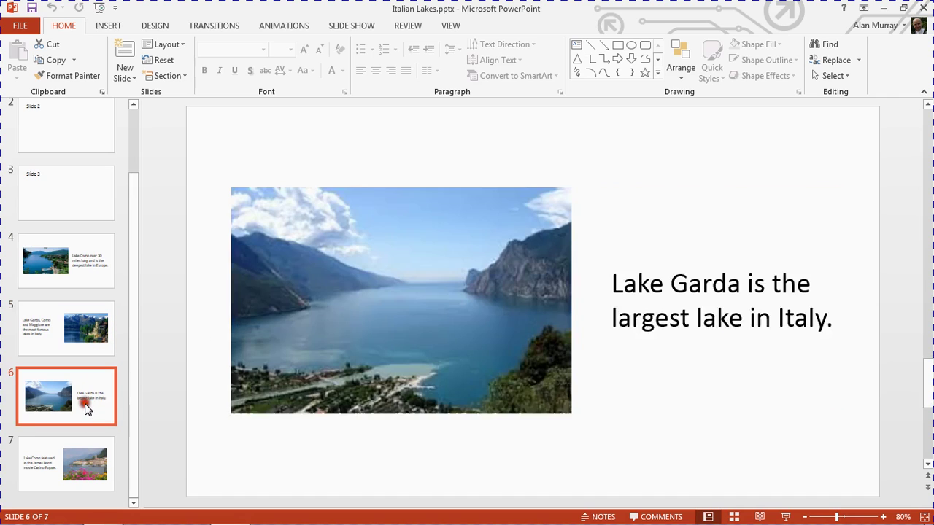
{"action": "left_click", "coordinate": [90, 457]}
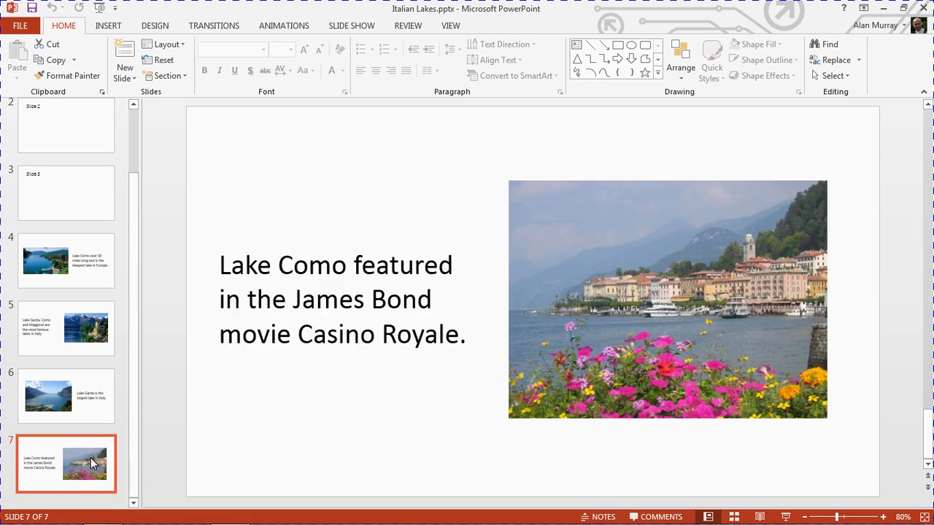
{"action": "left_click", "coordinate": [86, 426]}
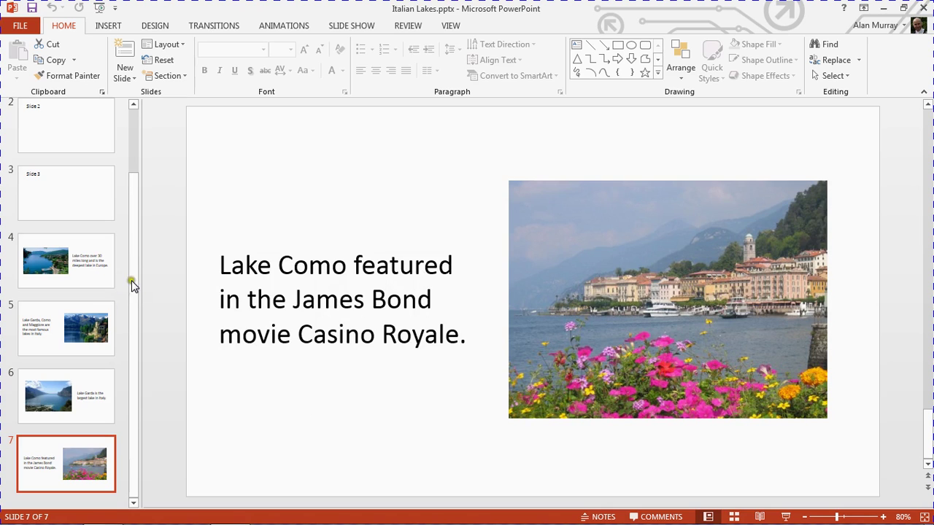
{"action": "left_click_drag", "start_coordinate": [138, 283], "coordinate": [129, 206]}
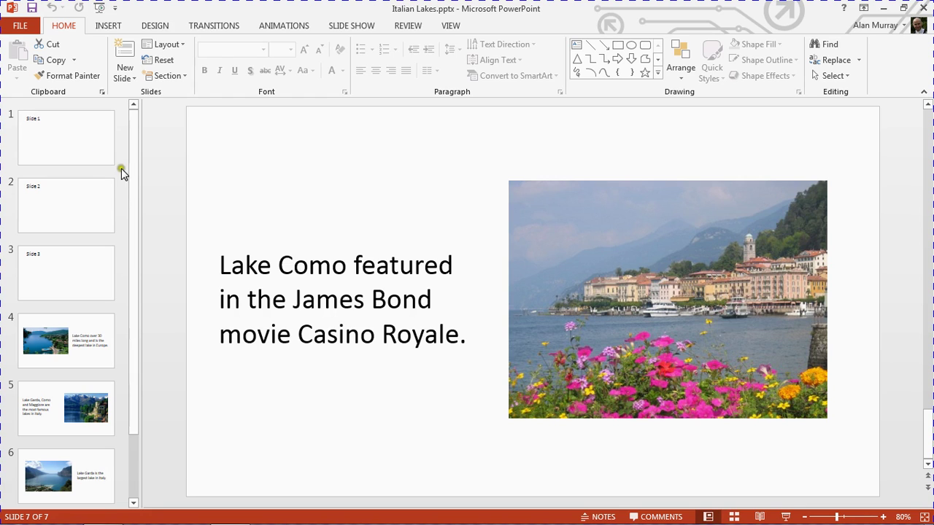
- Apply the Push transition with the From Right effect option to slides 4 through 7
{"action": "left_click", "coordinate": [135, 172]}
{"action": "left_click_drag", "start_coordinate": [135, 172], "coordinate": [132, 248]}
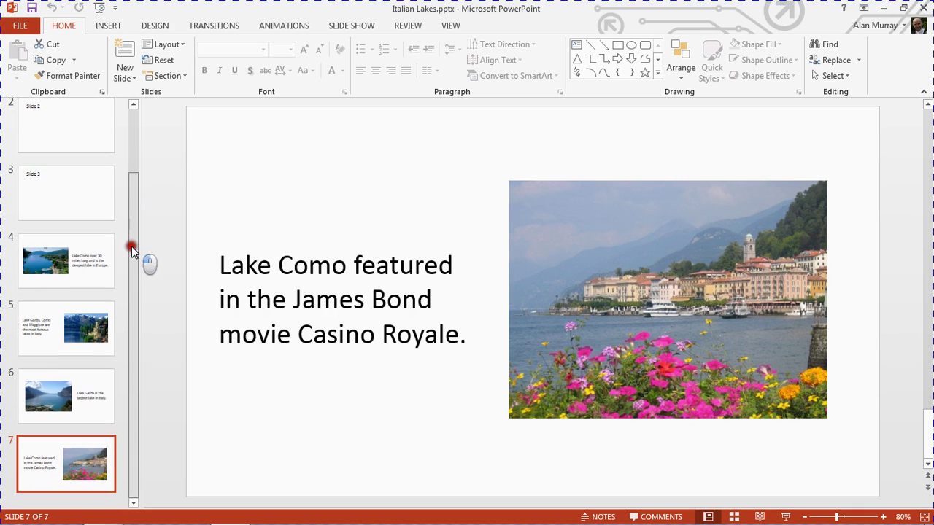
{"action": "left_click", "coordinate": [91, 251]}
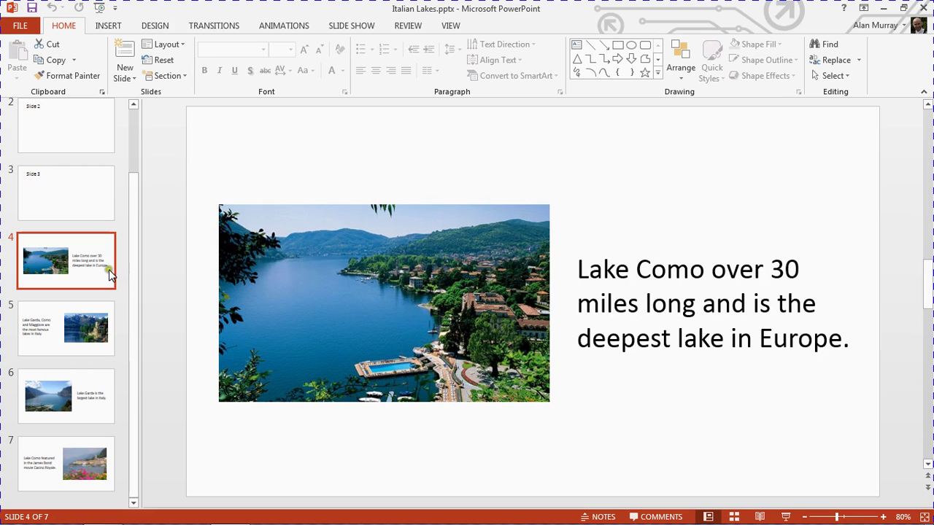
{"action": "left_click", "coordinate": [99, 316], "text": "ctrl"}
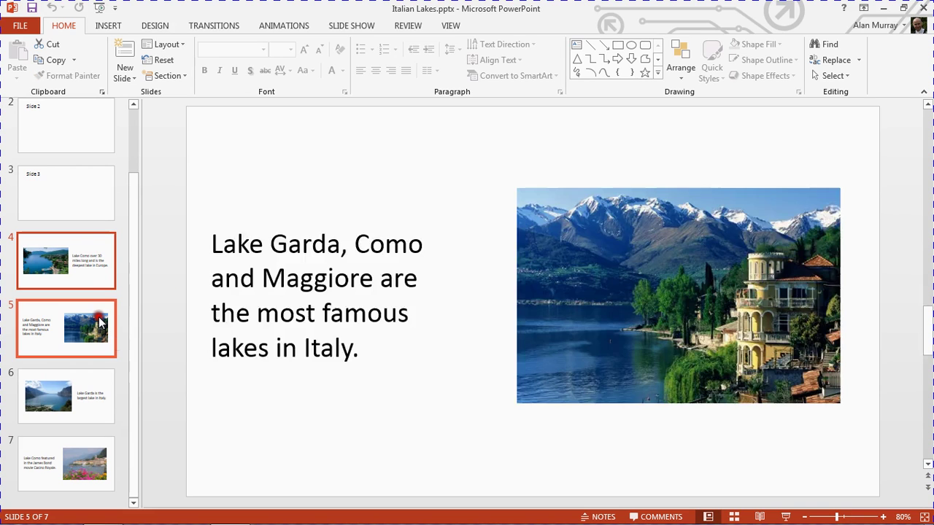
{"action": "left_click", "coordinate": [97, 383], "text": "ctrl"}
{"action": "left_click", "coordinate": [104, 455], "text": "ctrl"}
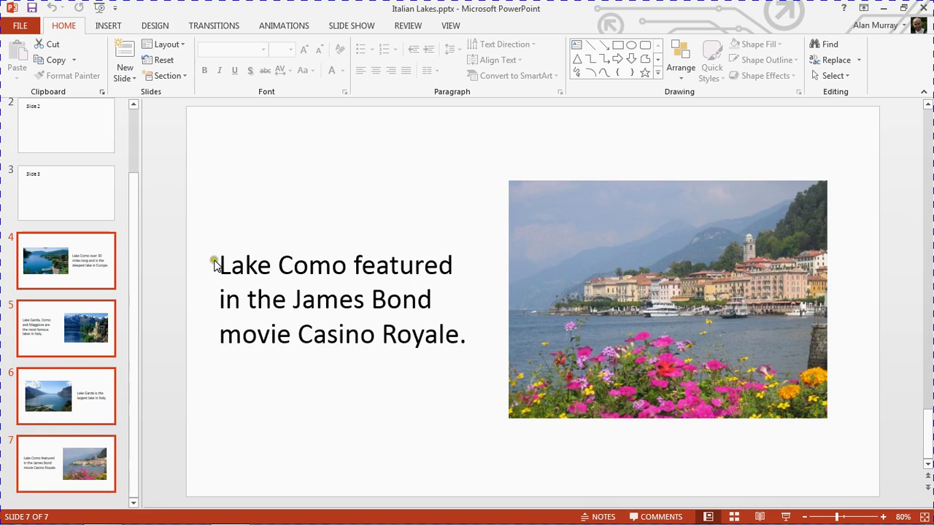
{"action": "left_click", "coordinate": [217, 28]}
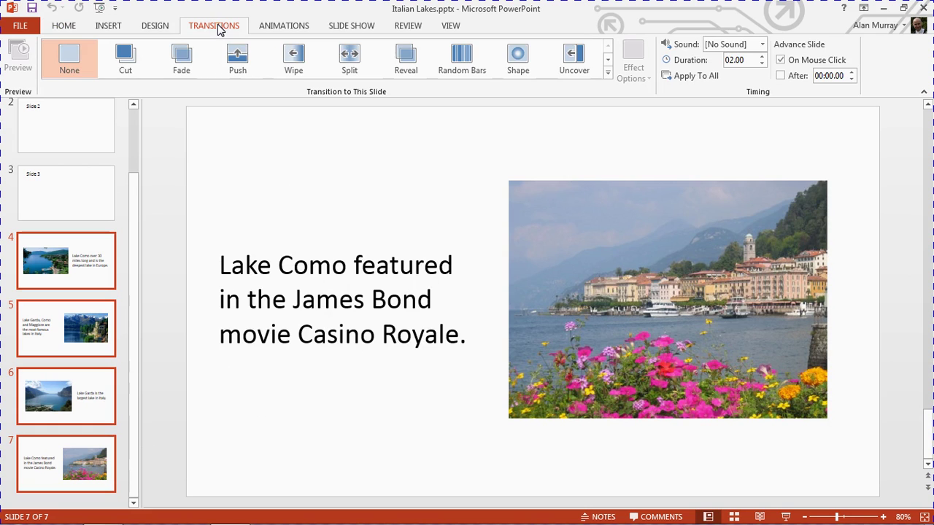
{"action": "left_click", "coordinate": [232, 65]}
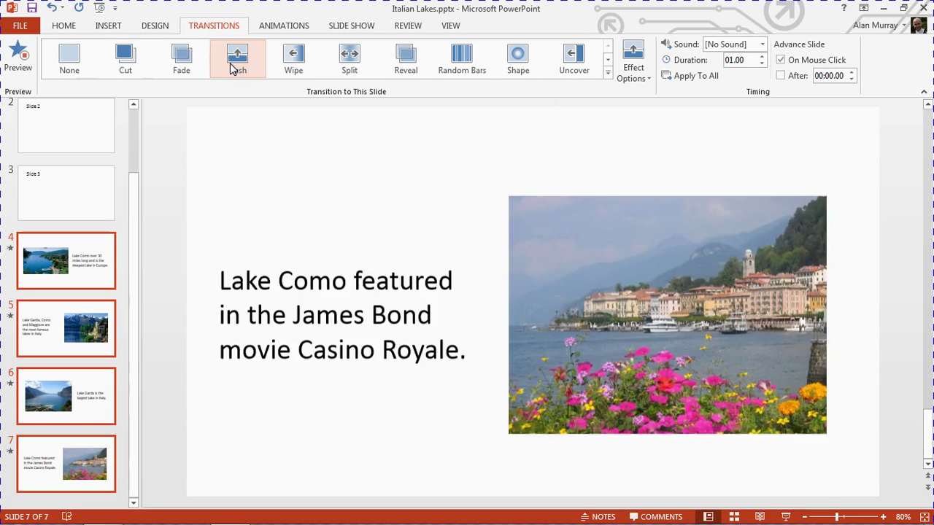
{"action": "left_click", "coordinate": [380, 76]}
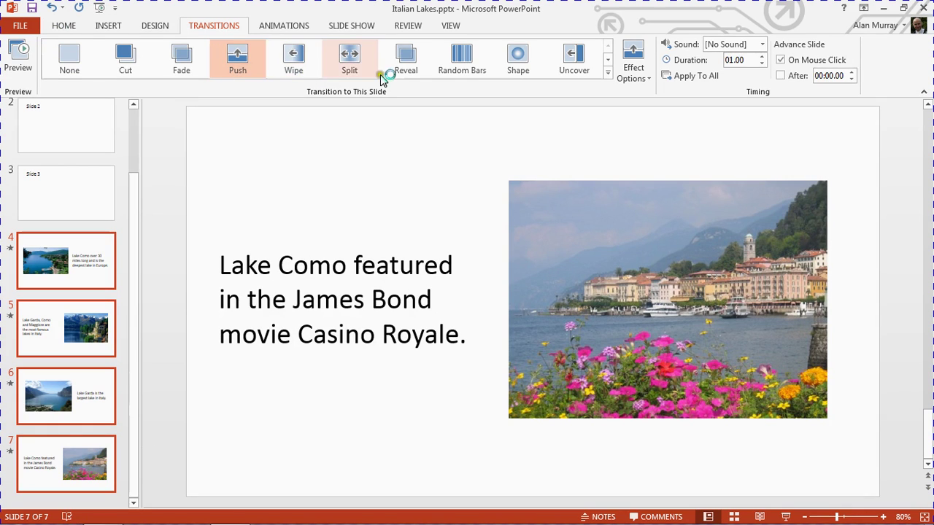
{"action": "left_click", "coordinate": [639, 78]}
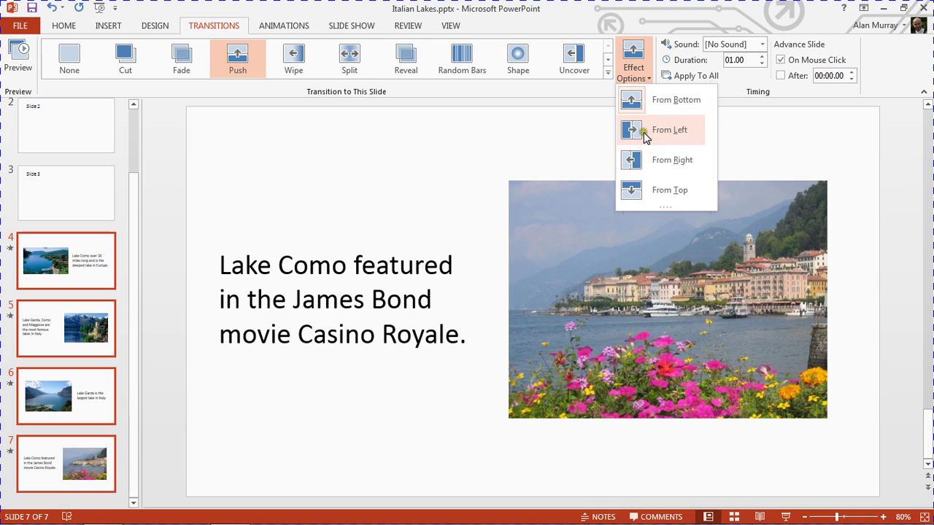
{"action": "left_click", "coordinate": [642, 162]}
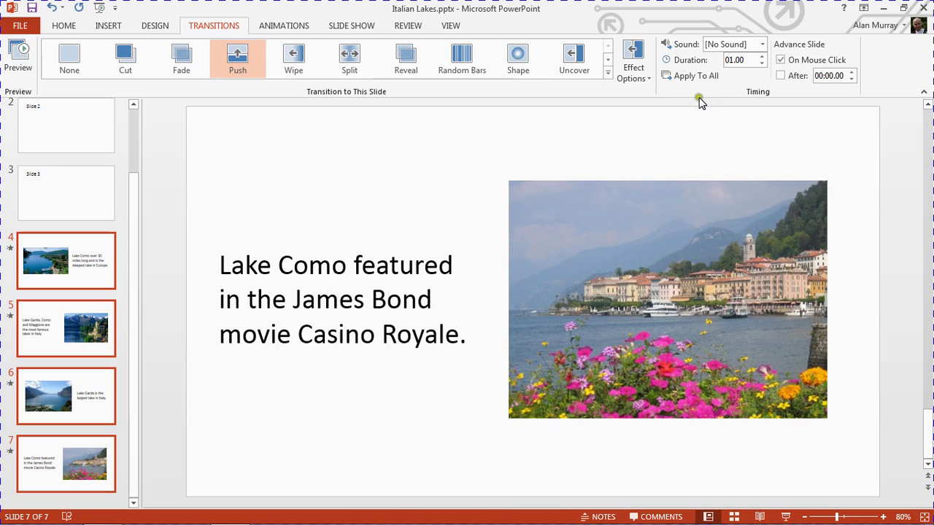
- Turn off advancing on mouse click for slides 4 through 7 and make them advance automatically after 2 seconds
{"action": "left_click", "coordinate": [780, 60]}
{"action": "left_click", "coordinate": [780, 76]}
{"action": "double_click", "coordinate": [829, 76]}
{"action": "left_click", "coordinate": [829, 76]}
{"action": "key", "text": "Delete"}
{"action": "type", "text": "2"}
{"action": "left_click", "coordinate": [367, 123]}
- Start defining a new custom slide show and name it Intro
{"action": "left_click", "coordinate": [352, 26]}
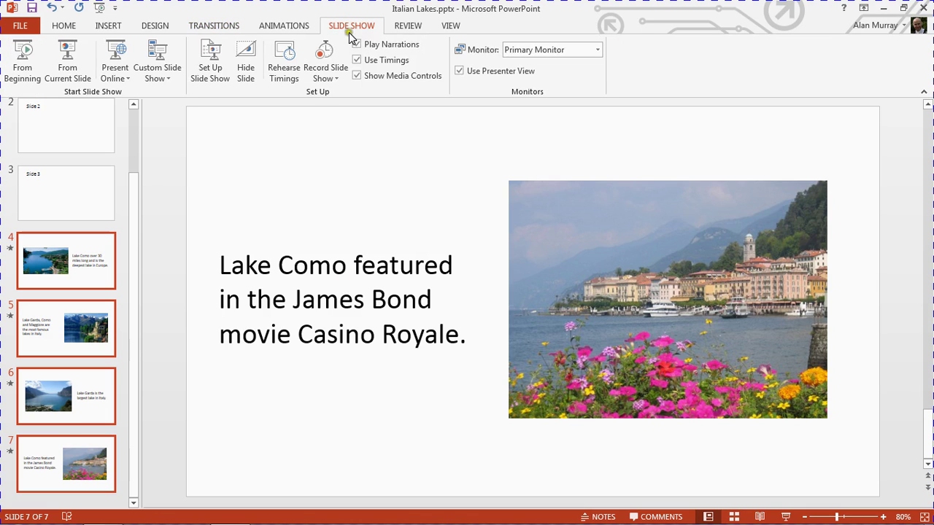
{"action": "left_click", "coordinate": [171, 79]}
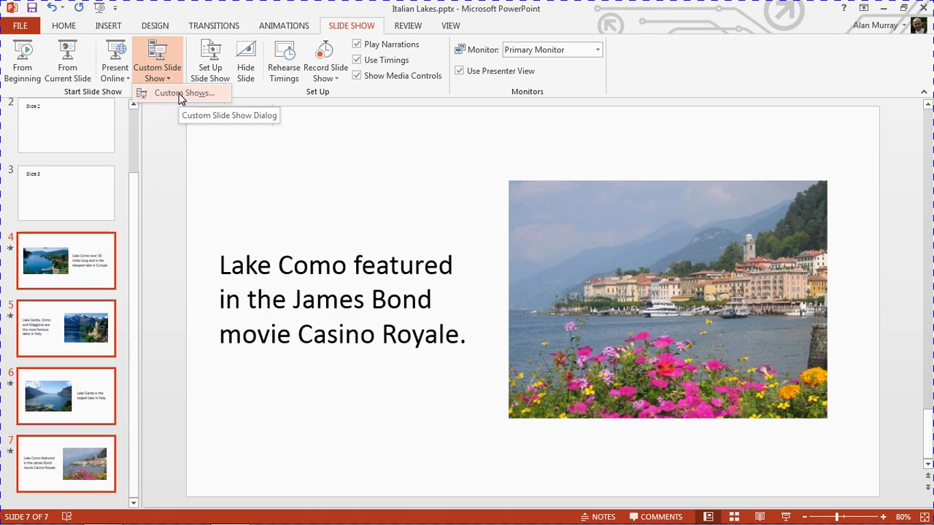
{"action": "left_click", "coordinate": [180, 93]}
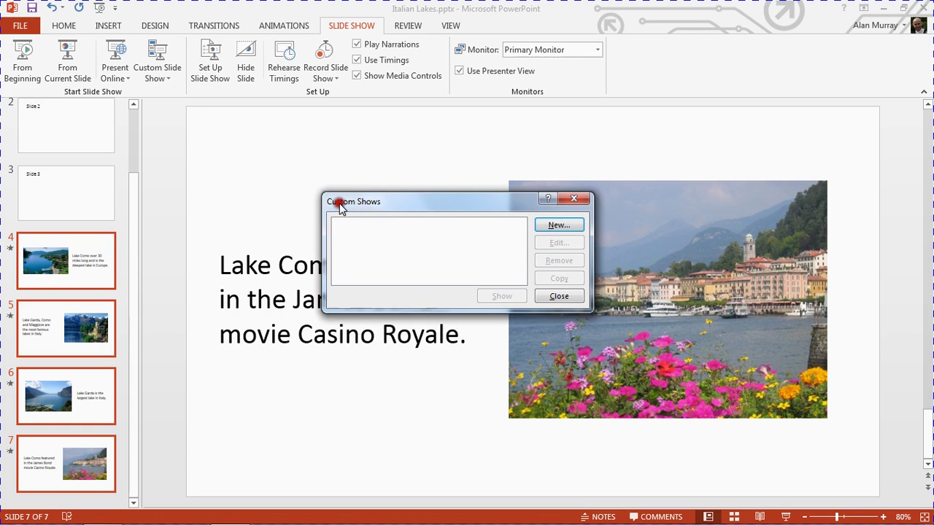
{"action": "left_click", "coordinate": [539, 227]}
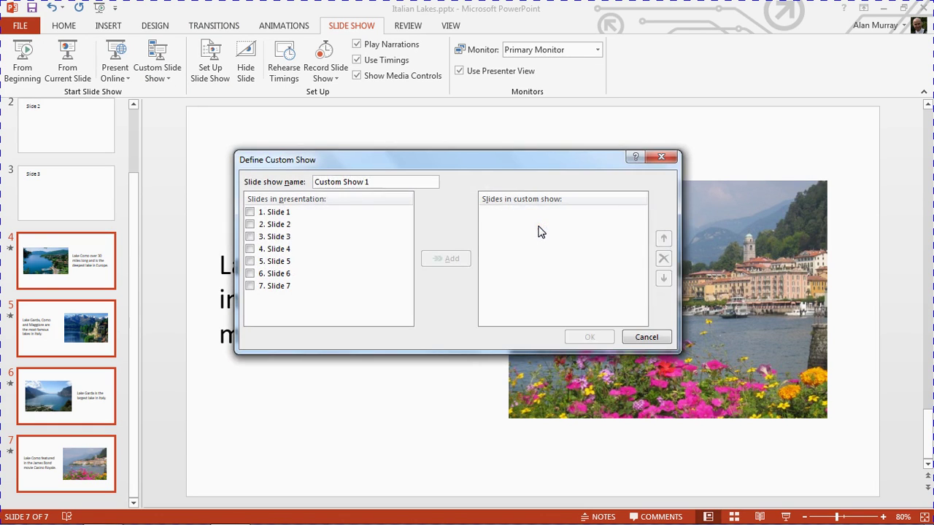
{"action": "left_click_drag", "start_coordinate": [381, 187], "coordinate": [316, 183]}
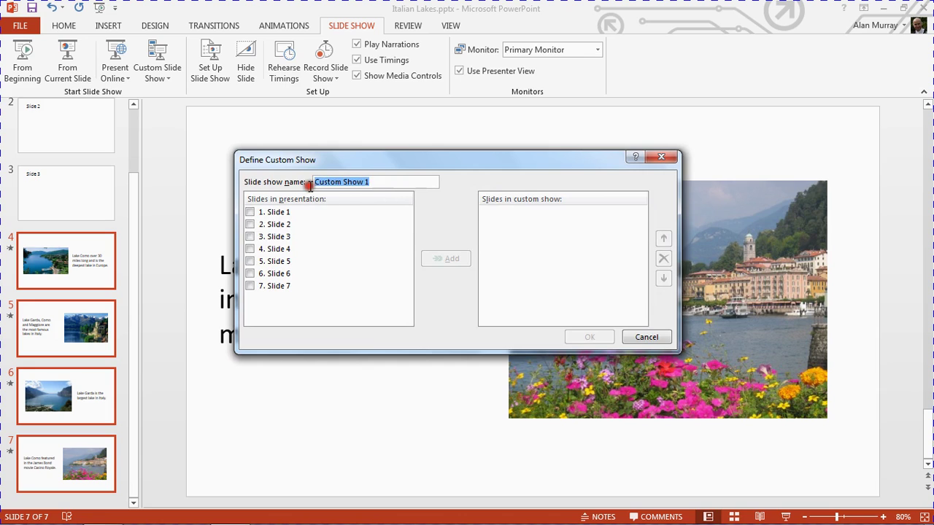
{"action": "type", "text": "Intro"}
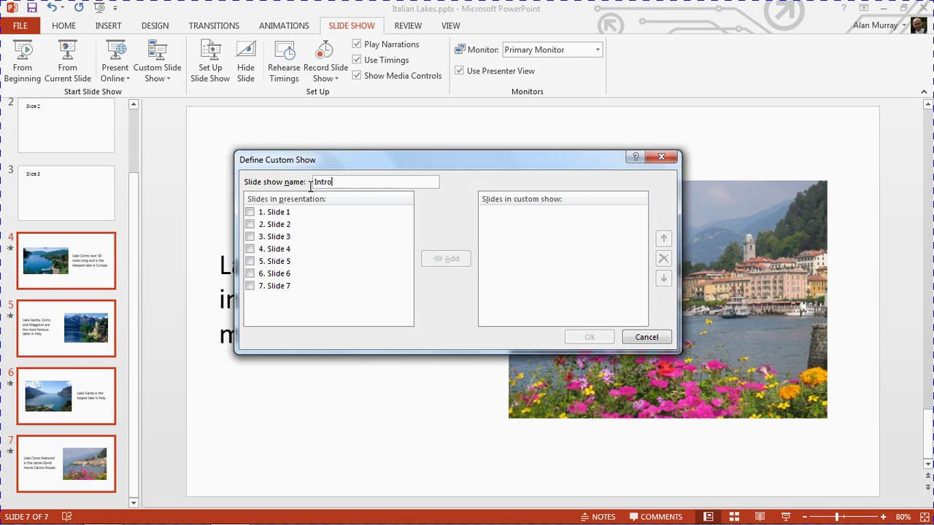
- Add slides 4, 5, 6 and 7 to the Intro custom show and save its definition
{"action": "left_click", "coordinate": [249, 248]}
{"action": "left_click", "coordinate": [249, 262]}
{"action": "left_click", "coordinate": [250, 261]}
{"action": "left_click", "coordinate": [249, 273]}
{"action": "left_click", "coordinate": [250, 286]}
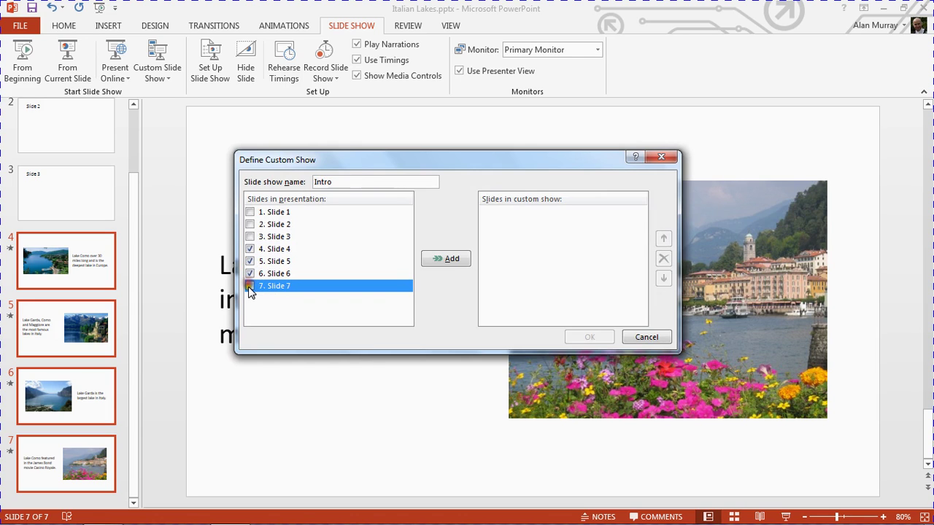
{"action": "left_click", "coordinate": [452, 260]}
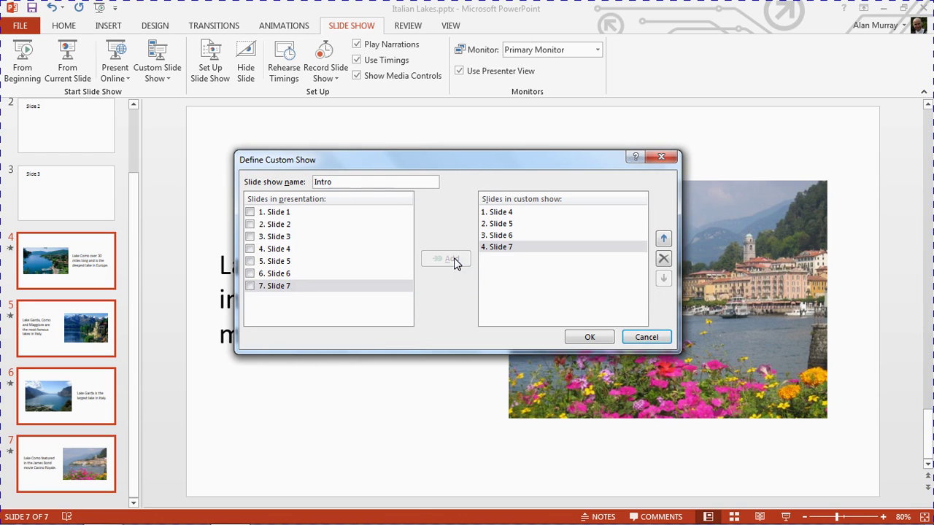
{"action": "left_click", "coordinate": [572, 337]}
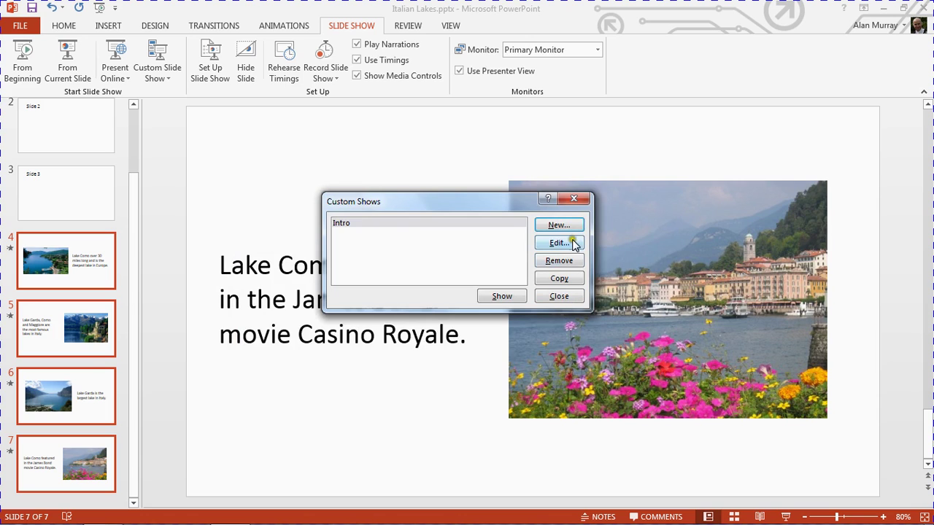
- Create a second custom show named Body containing slides 1, 2 and 3, and close the custom shows list
{"action": "left_click", "coordinate": [571, 228]}
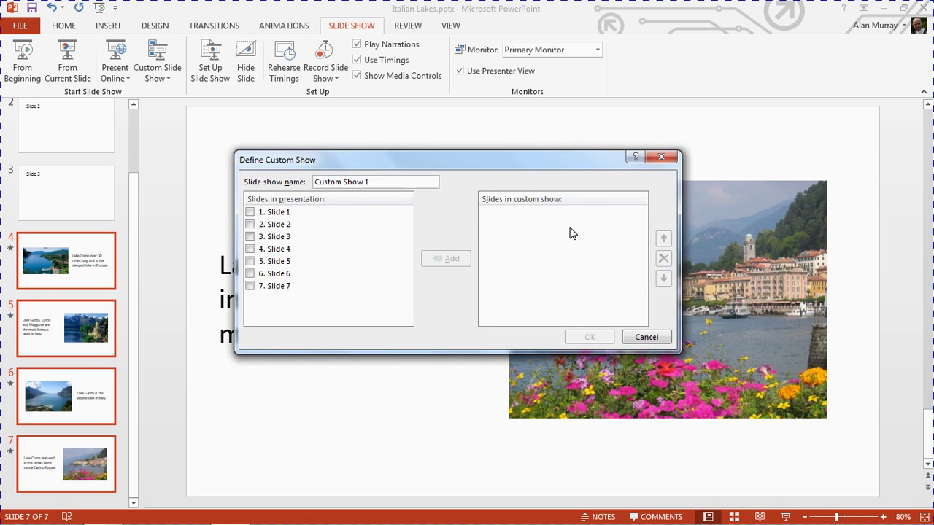
{"action": "double_click", "coordinate": [370, 182]}
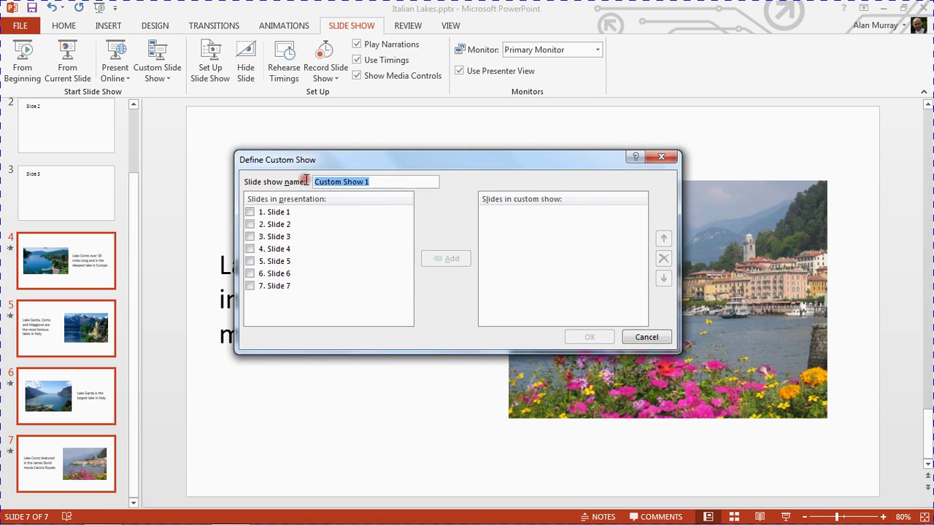
{"action": "type", "text": "Body"}
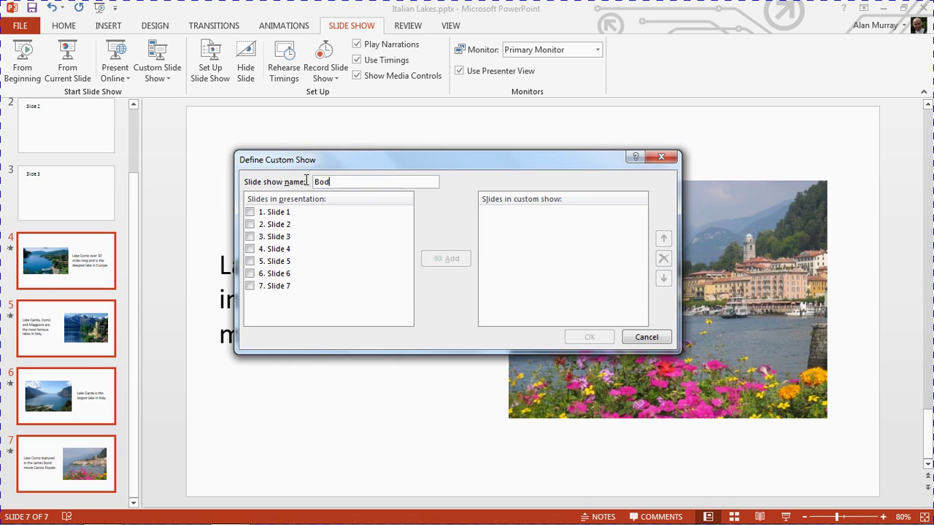
{"action": "left_click", "coordinate": [249, 212]}
{"action": "left_click", "coordinate": [250, 225]}
{"action": "left_click", "coordinate": [250, 236]}
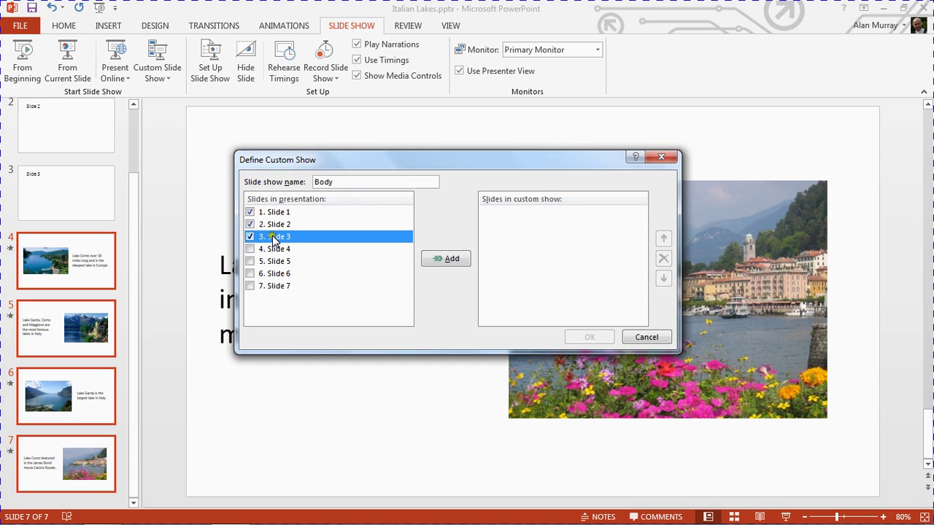
{"action": "left_click", "coordinate": [443, 259]}
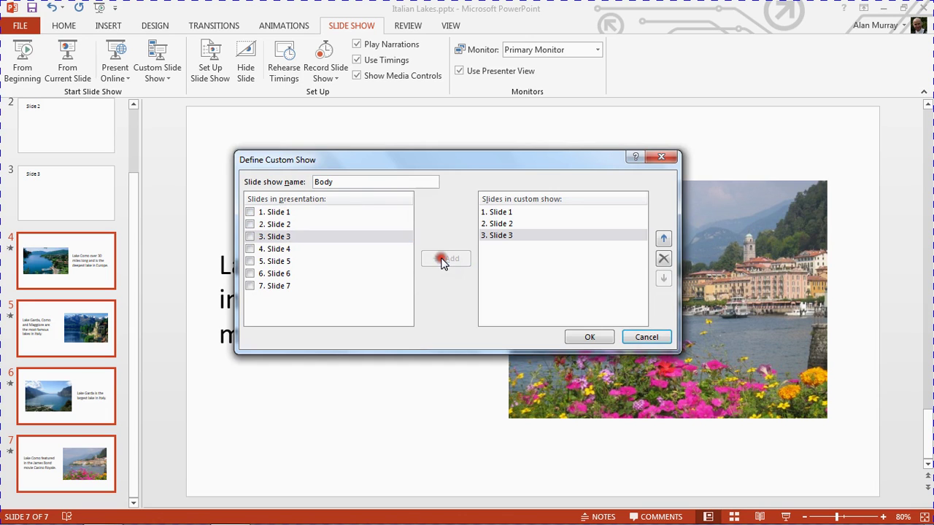
{"action": "left_click", "coordinate": [587, 336]}
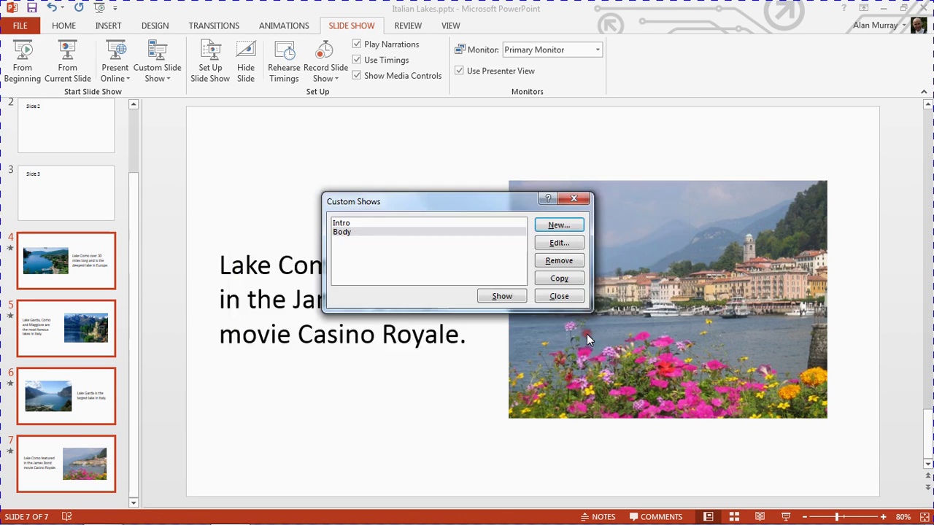
{"action": "left_click", "coordinate": [554, 296]}
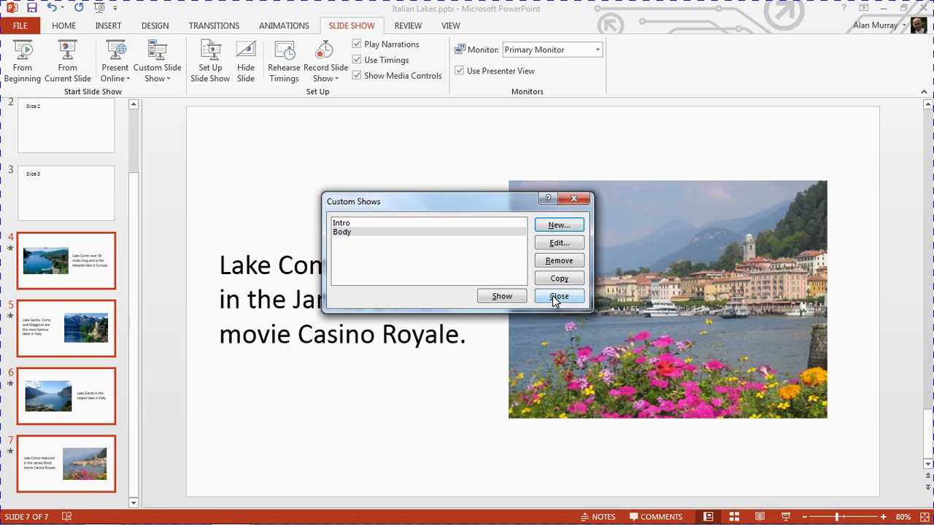
{"action": "left_click", "coordinate": [554, 298]}
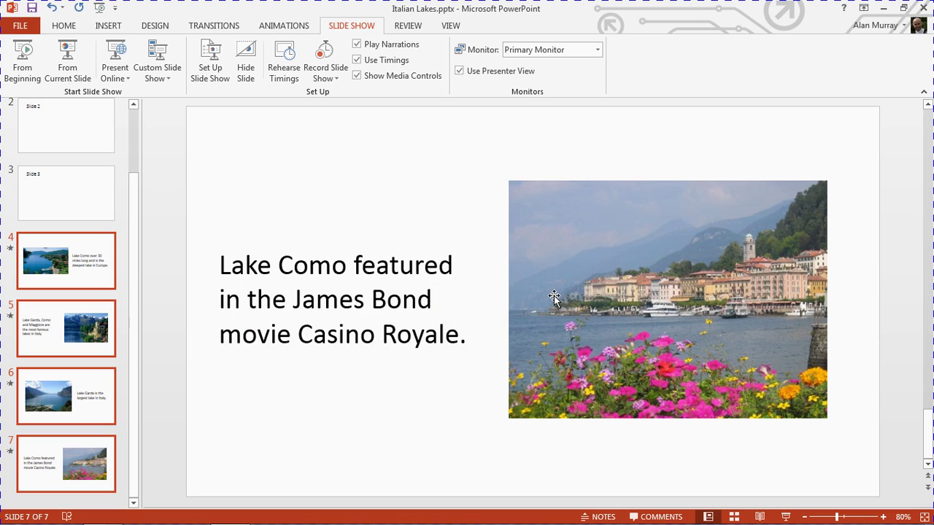
- Draw a rectangle covering the whole of slide 4, about 33.87 cm wide and 19.05 cm high
{"action": "left_click", "coordinate": [93, 207]}
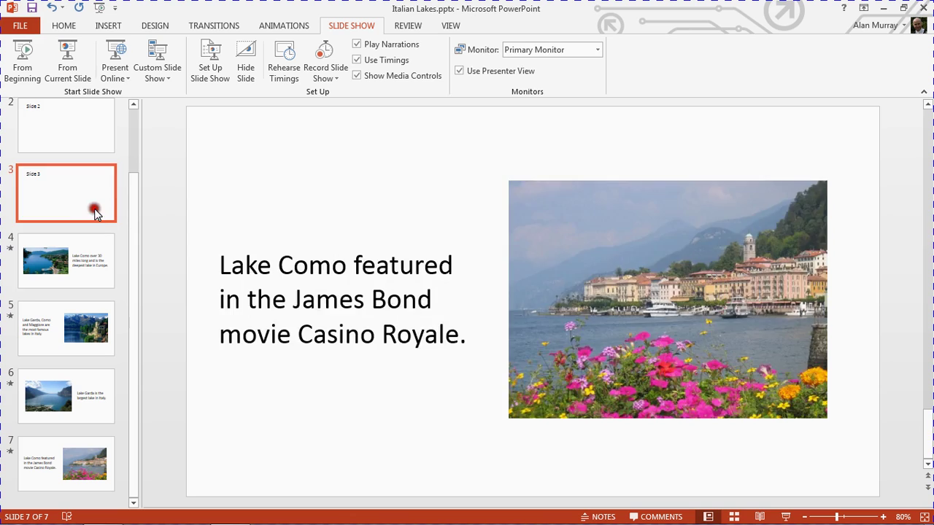
{"action": "left_click", "coordinate": [93, 251]}
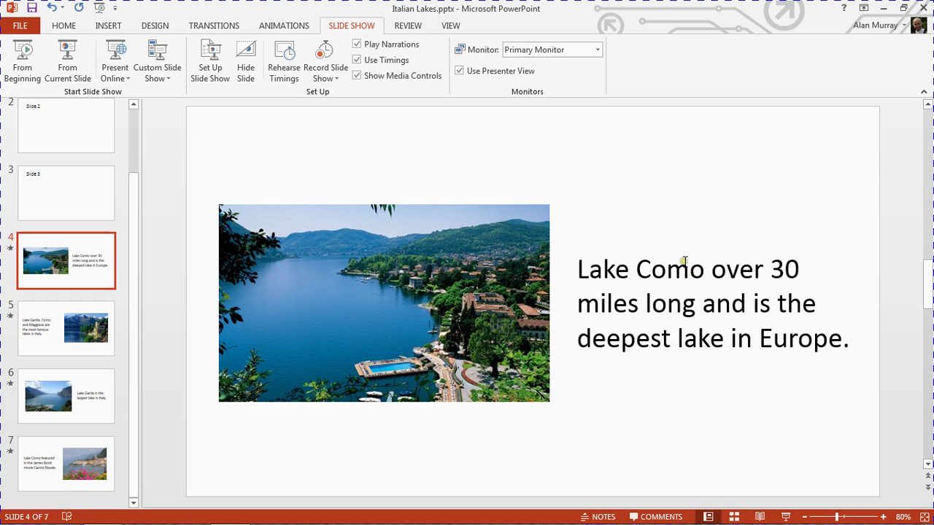
{"action": "left_click", "coordinate": [110, 26]}
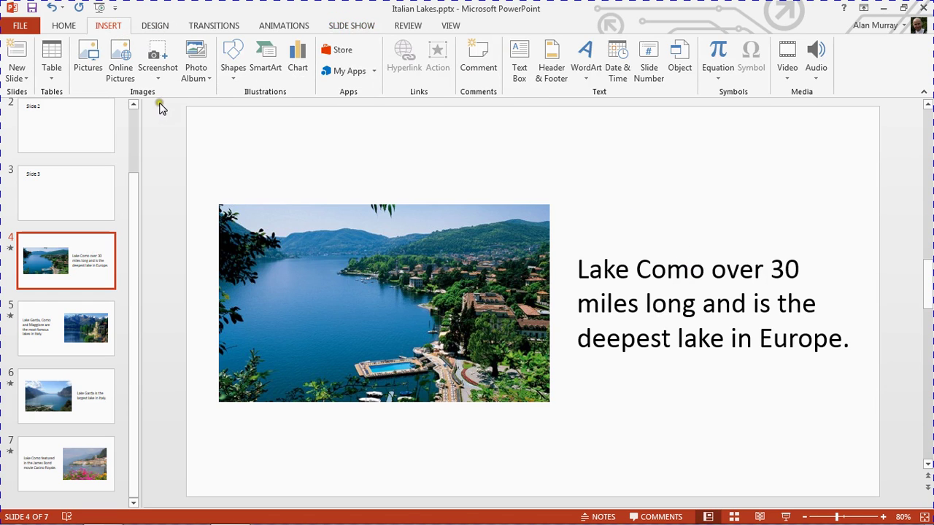
{"action": "left_click", "coordinate": [231, 78]}
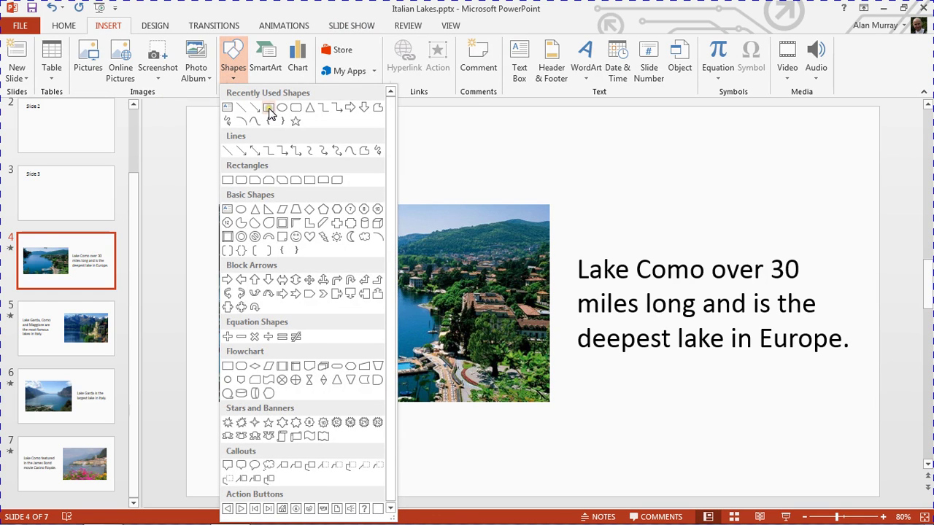
{"action": "left_click", "coordinate": [268, 108]}
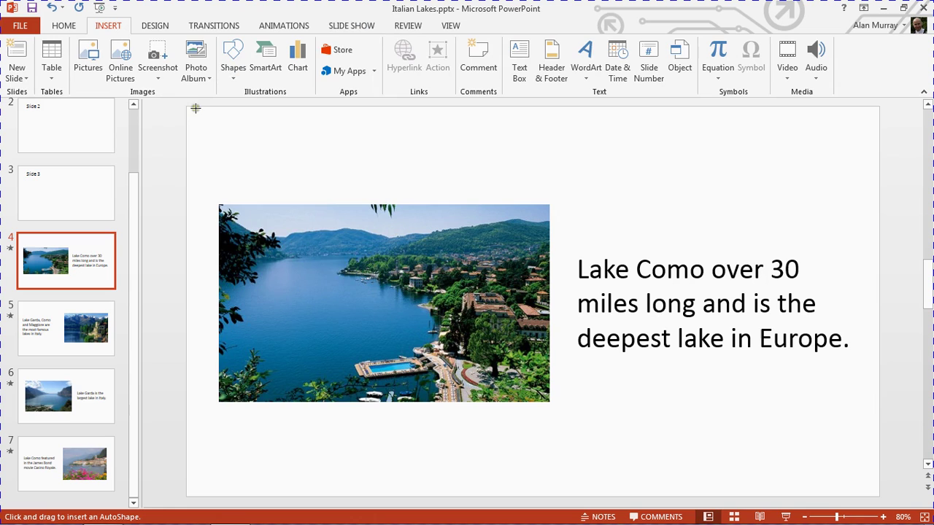
{"action": "left_click_drag", "start_coordinate": [186, 107], "coordinate": [878, 496]}
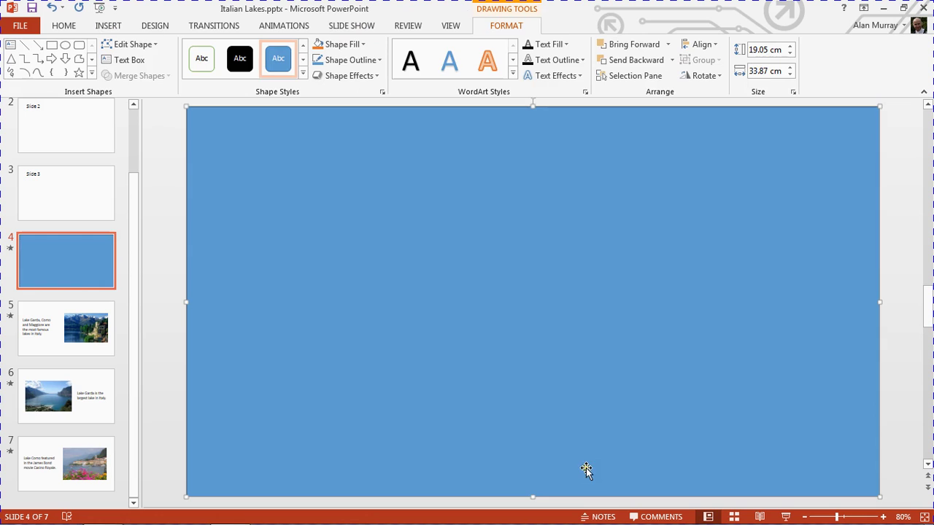
- Give the rectangle on slide 4 an on-click action that hyperlinks to the Body custom show
{"action": "left_click", "coordinate": [108, 26]}
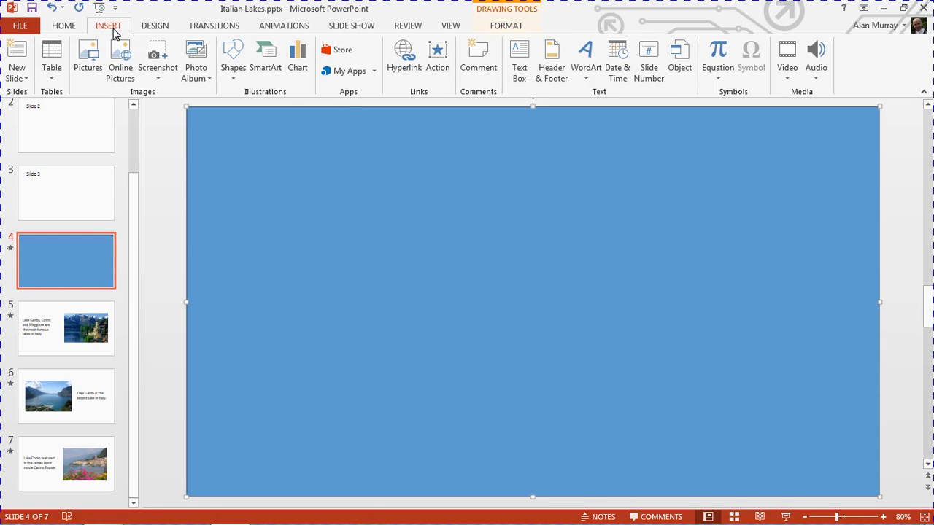
{"action": "left_click", "coordinate": [437, 59]}
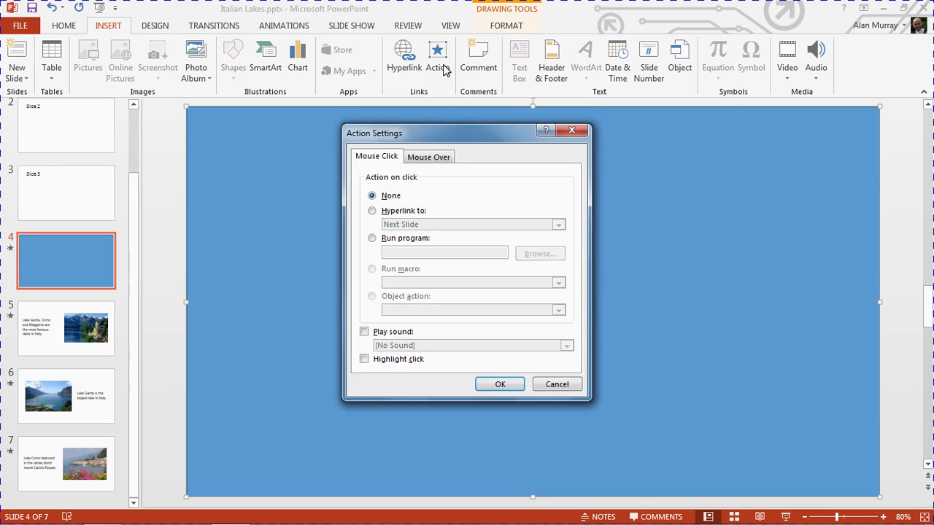
{"action": "left_click_drag", "start_coordinate": [445, 142], "coordinate": [447, 134]}
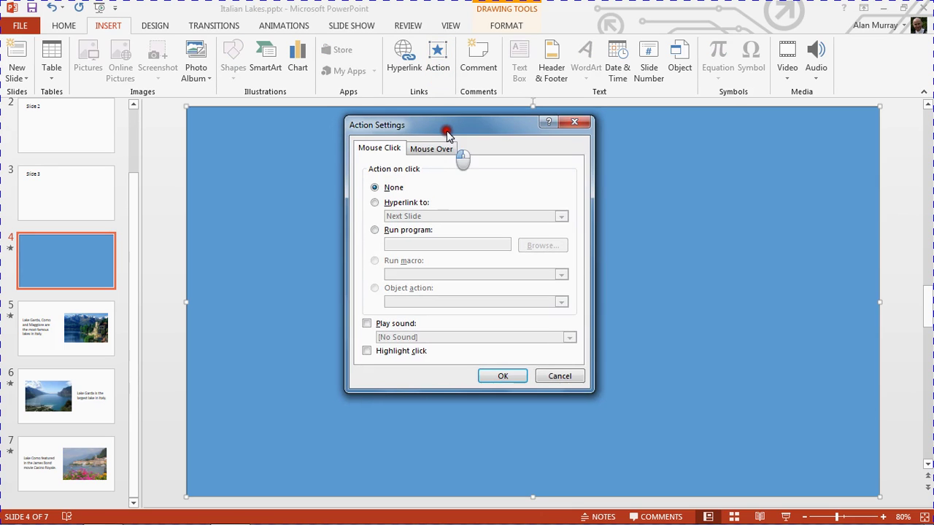
{"action": "left_click", "coordinate": [374, 204]}
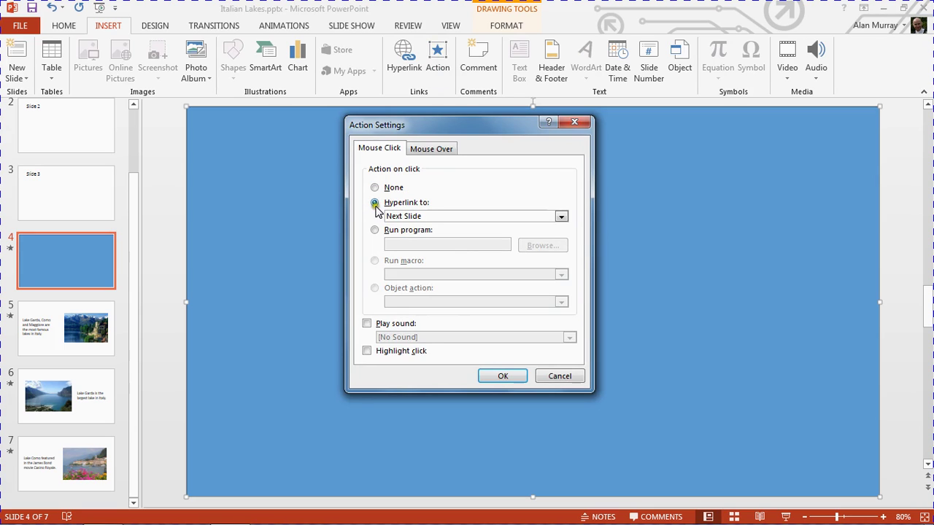
{"action": "left_click", "coordinate": [403, 220]}
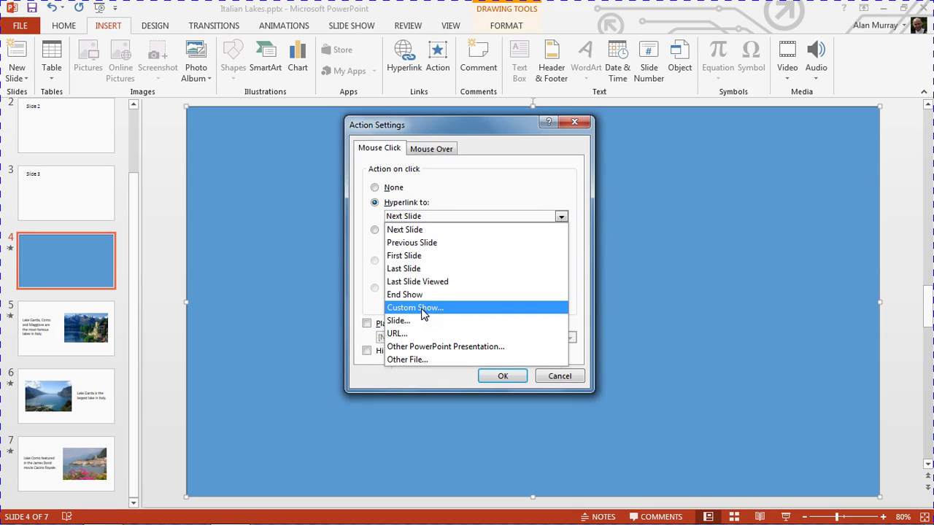
{"action": "left_click", "coordinate": [421, 308]}
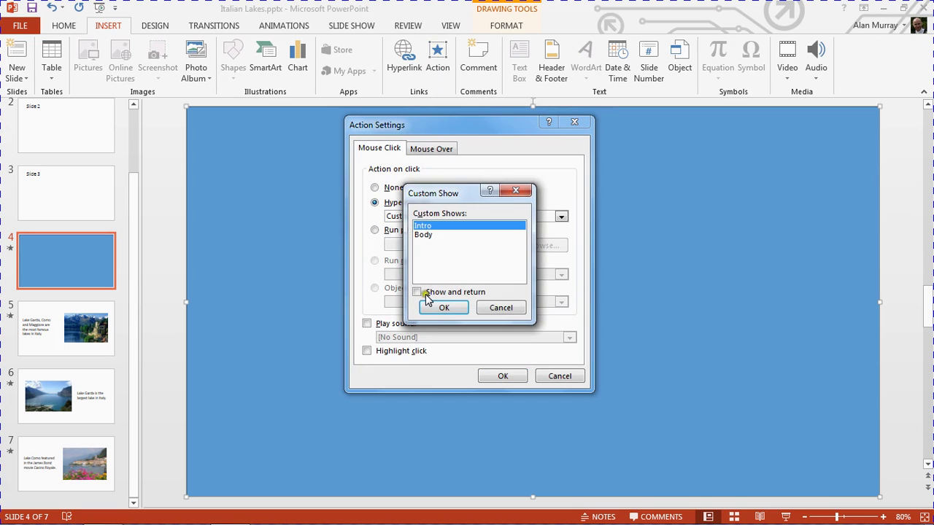
{"action": "left_click", "coordinate": [426, 235]}
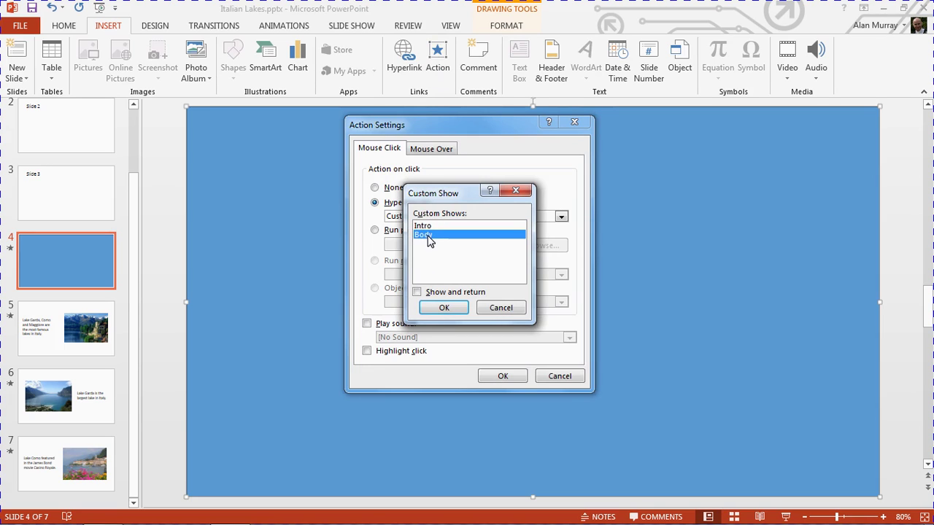
{"action": "left_click", "coordinate": [416, 292]}
{"action": "left_click", "coordinate": [423, 248]}
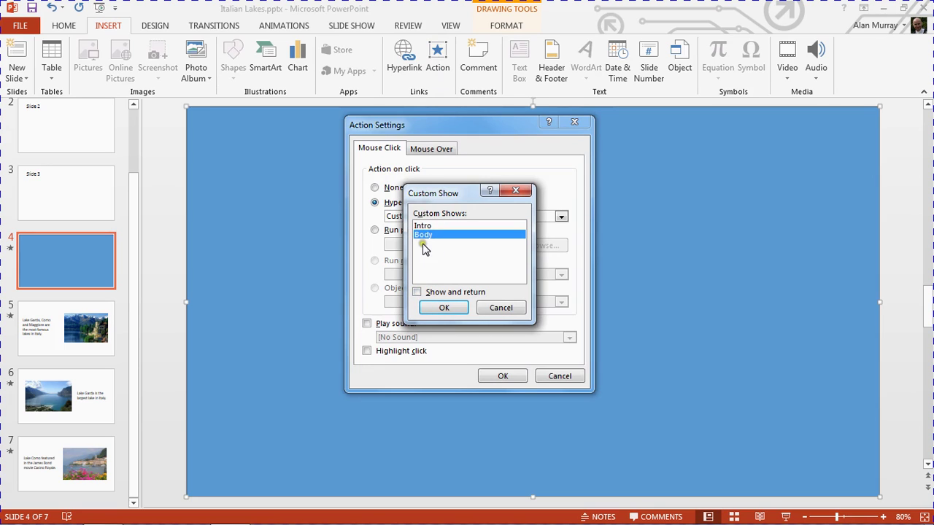
{"action": "left_click", "coordinate": [441, 307]}
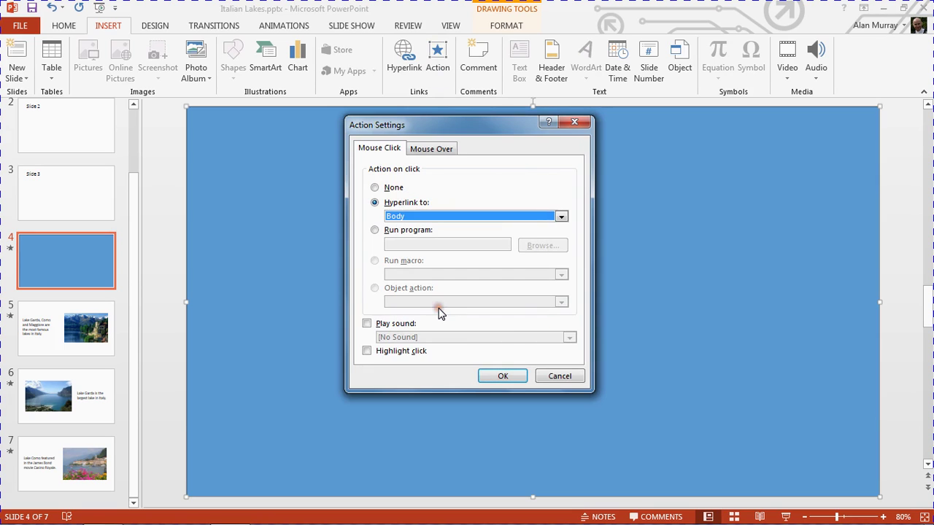
{"action": "left_click", "coordinate": [474, 354]}
{"action": "left_click", "coordinate": [492, 378]}
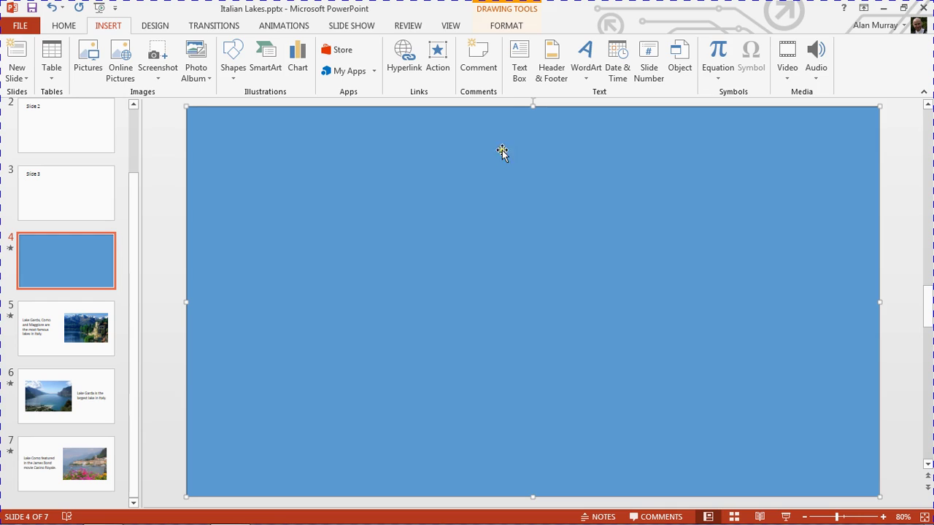
- Make the rectangle on slide 4 invisible by setting it to No Fill and No Outline
{"action": "left_click", "coordinate": [509, 27]}
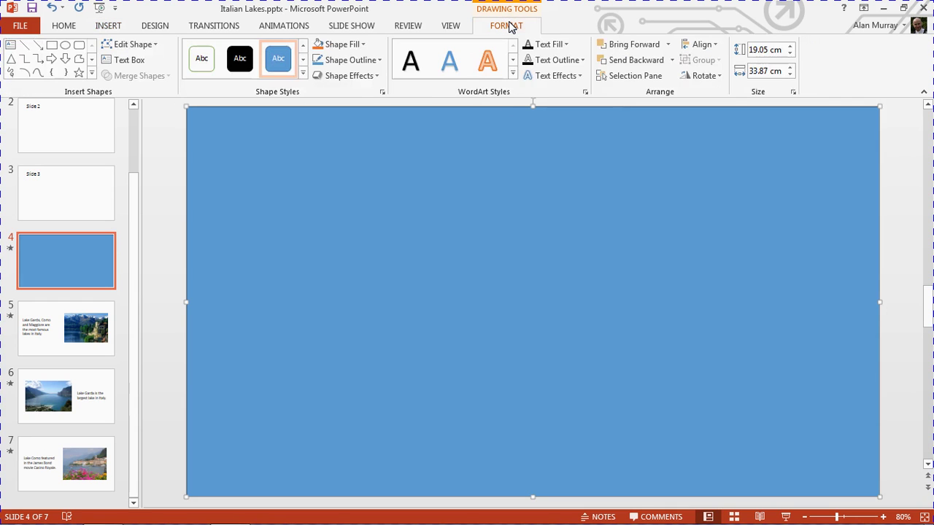
{"action": "left_click", "coordinate": [359, 45]}
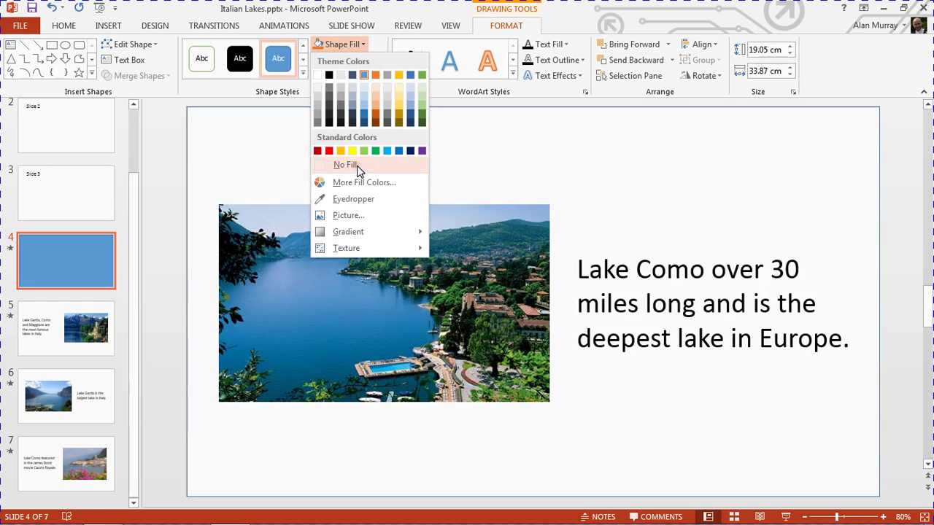
{"action": "left_click", "coordinate": [345, 165]}
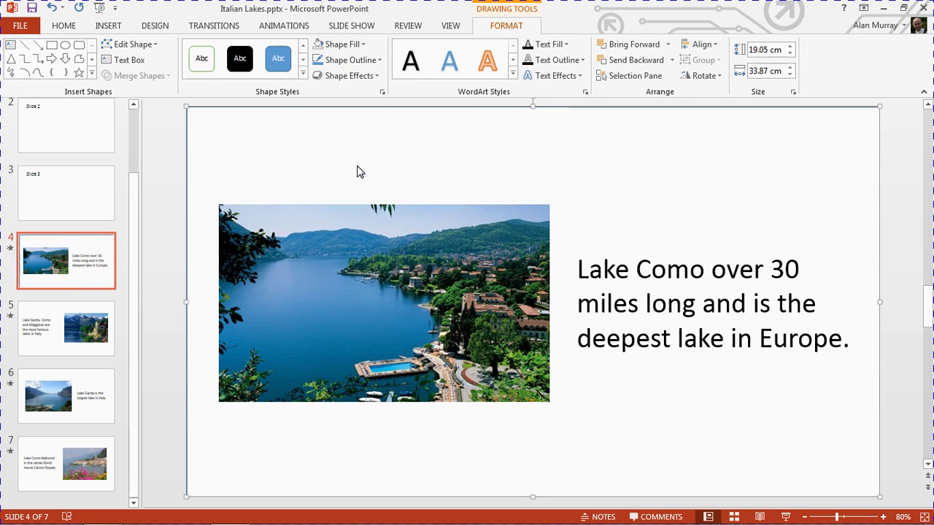
{"action": "left_click", "coordinate": [373, 63]}
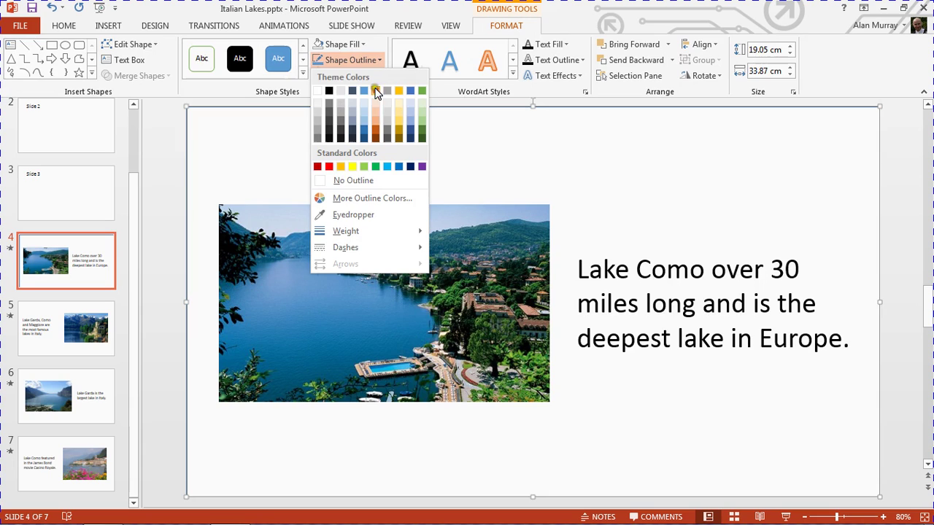
{"action": "left_click", "coordinate": [350, 182]}
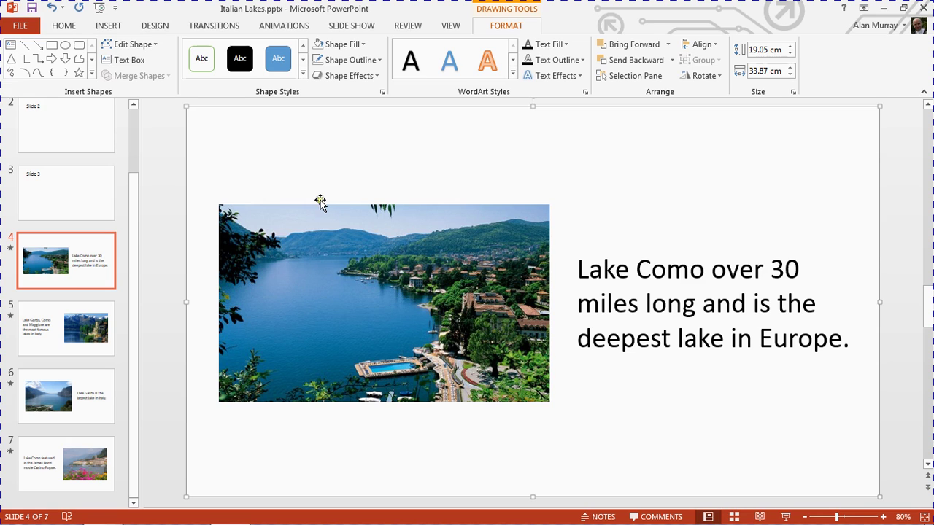
- Paste a copy of the invisible linked rectangle onto slides 5, 6 and 7
{"action": "left_click", "coordinate": [50, 334]}
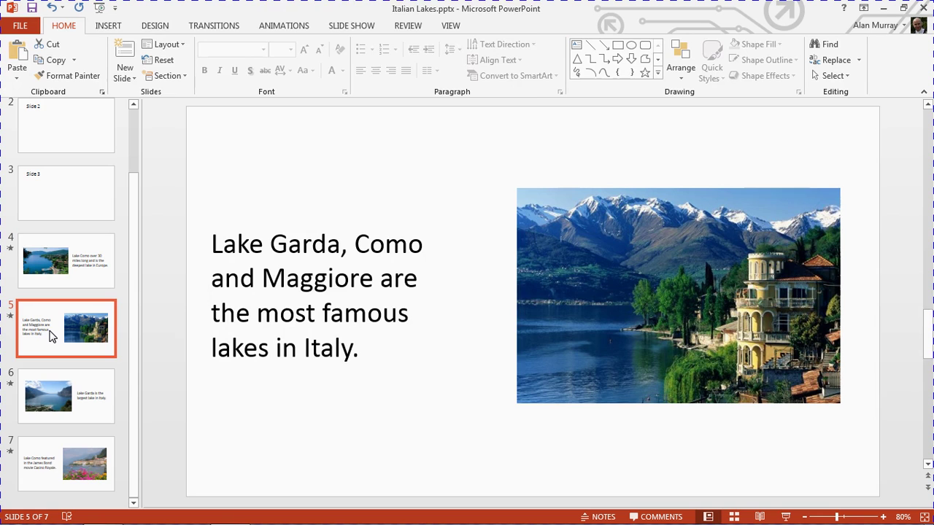
{"action": "key", "text": "ctrl+v"}
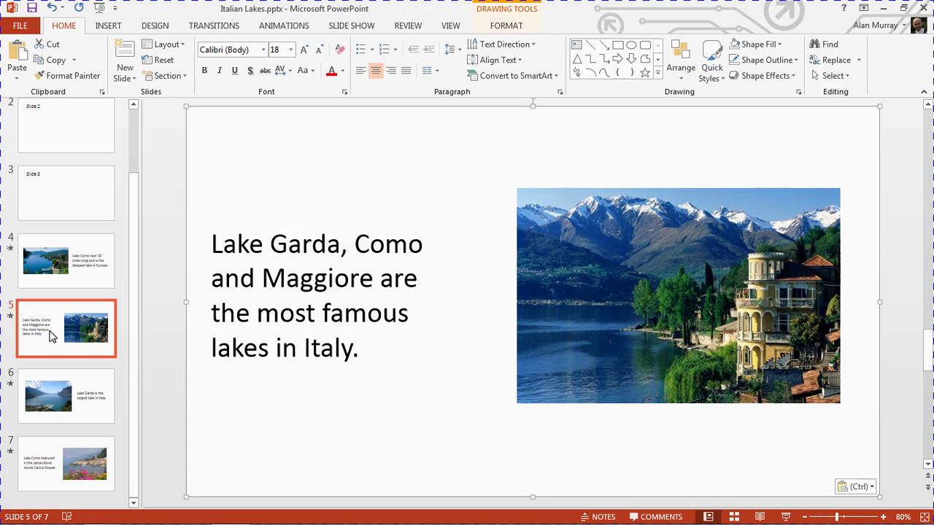
{"action": "left_click", "coordinate": [80, 400]}
{"action": "key", "text": "ctrl+v"}
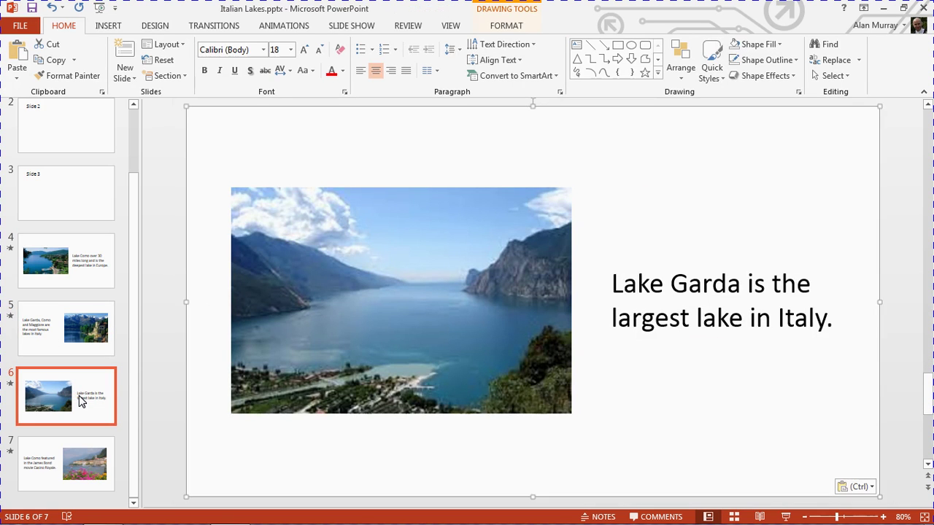
{"action": "left_click", "coordinate": [83, 447]}
{"action": "key", "text": "ctrl+v"}
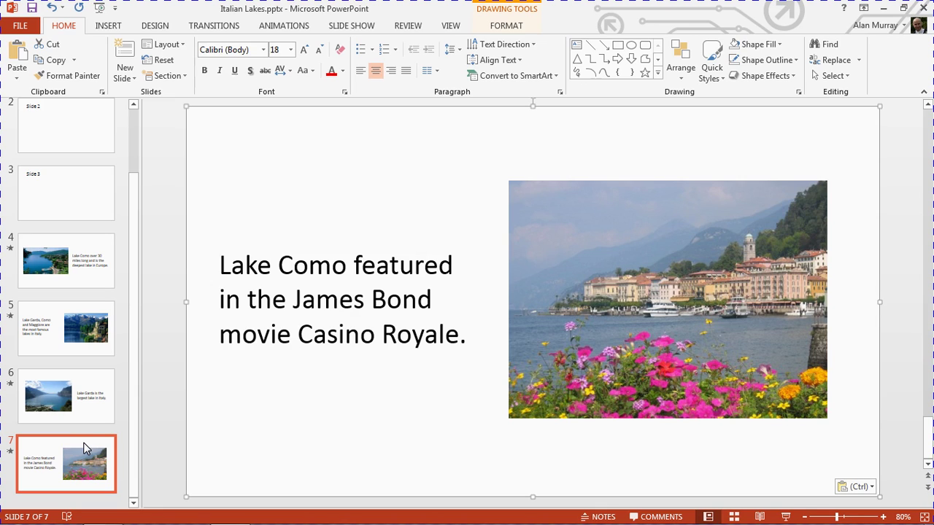
- Set up the slide show to play the Intro custom show and loop continuously until Esc
{"action": "left_click", "coordinate": [347, 29]}
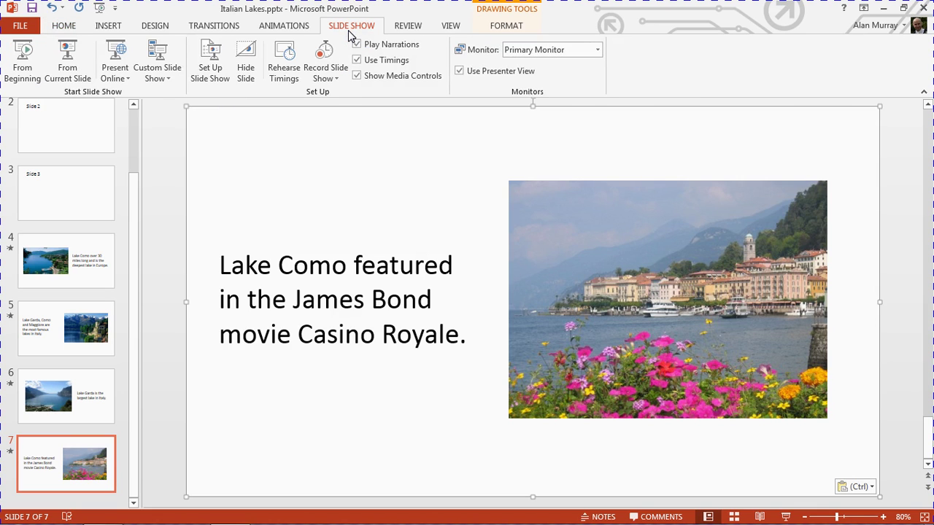
{"action": "left_click", "coordinate": [210, 80]}
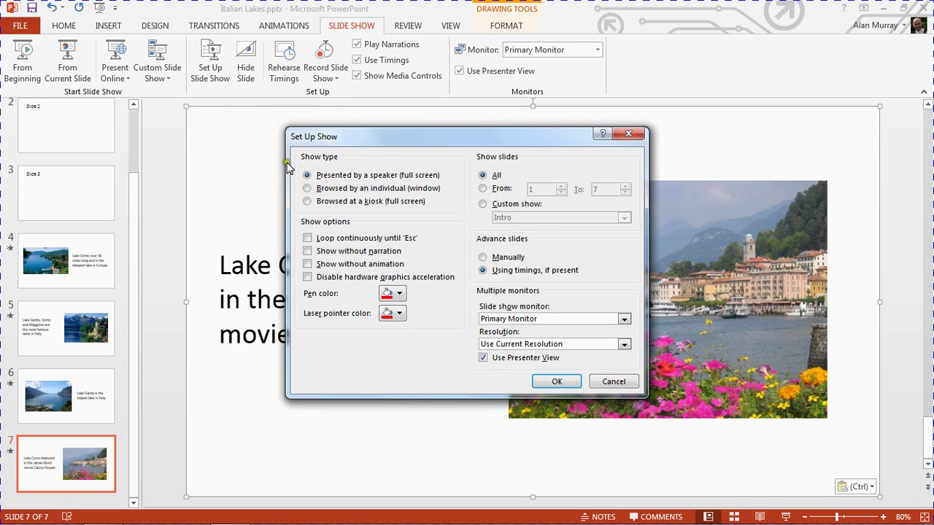
{"action": "left_click", "coordinate": [482, 204]}
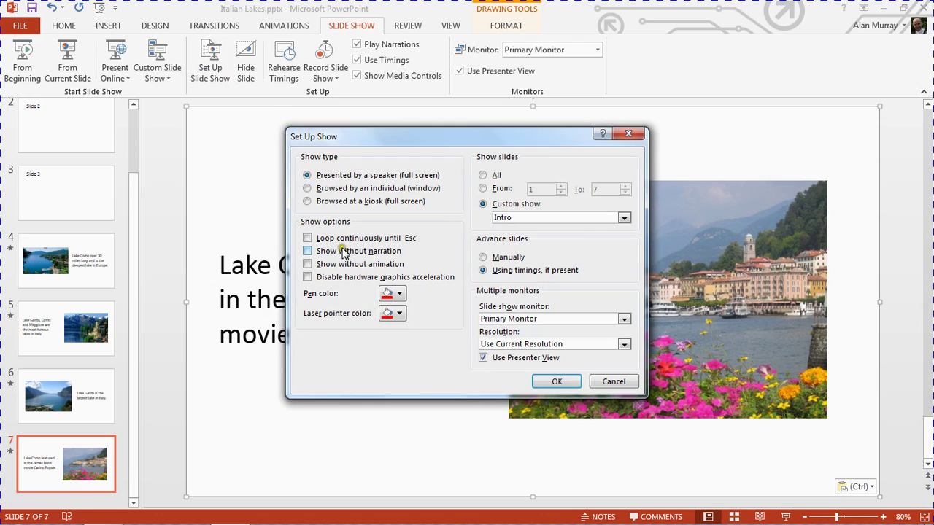
{"action": "left_click", "coordinate": [307, 238]}
{"action": "left_click", "coordinate": [541, 377]}
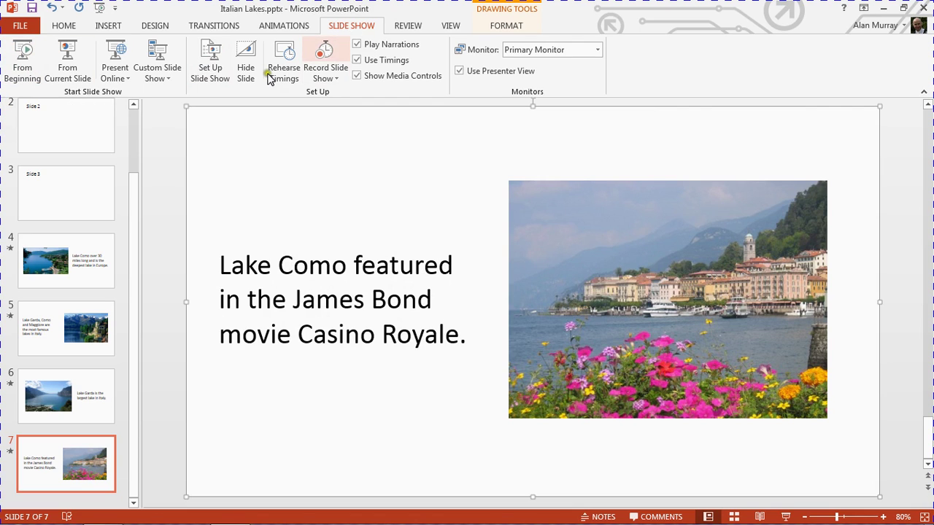
- Run the slide show from the beginning to test the link from Intro to Body, and end the show
{"action": "left_click", "coordinate": [37, 69]}
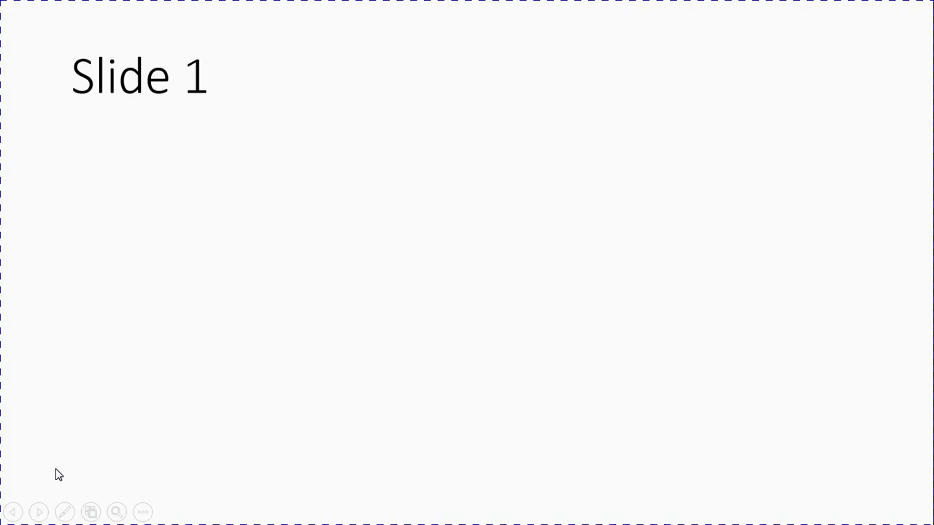
{"action": "key", "text": "Escape"}
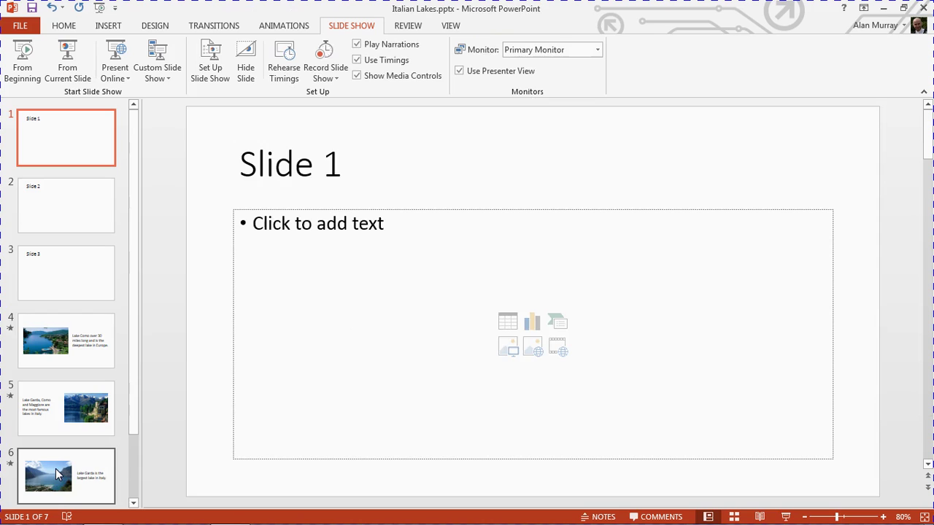